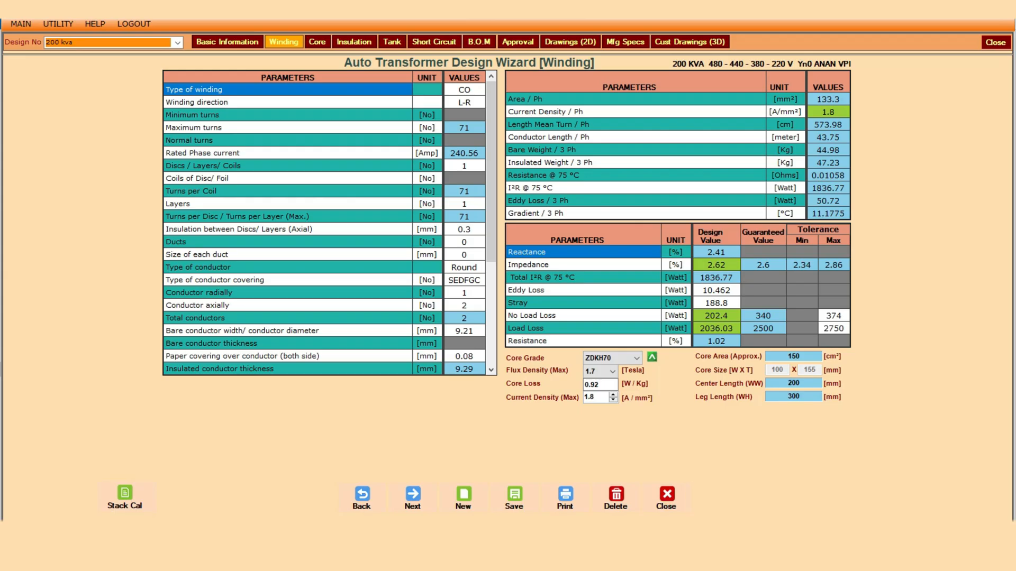
# Review the full list of winding parameters for the 200 kva design, and its frame part and insulation arrangement.
pyautogui.scroll(-3, 330, 228)
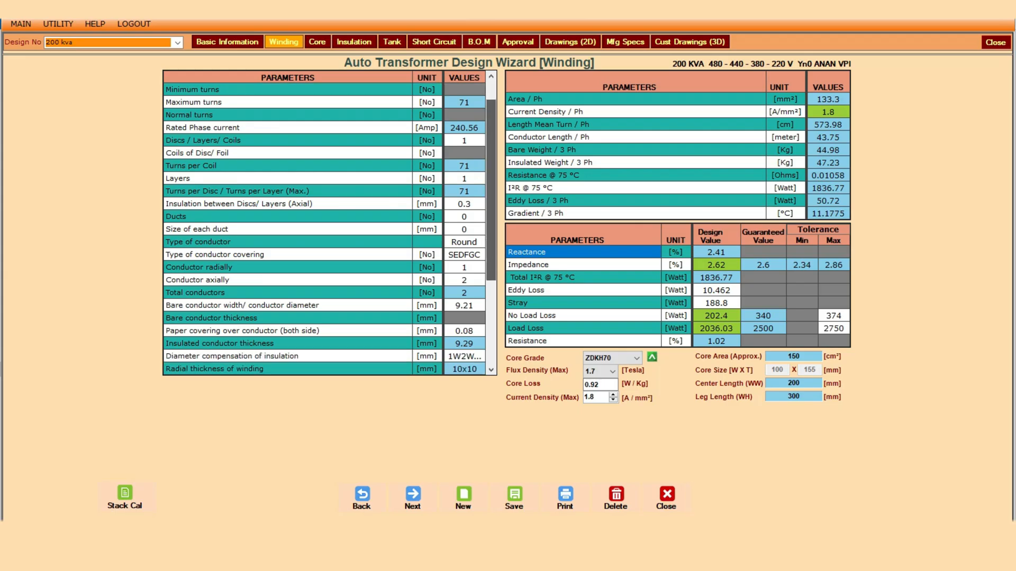
pyautogui.scroll(-5, 329, 228)
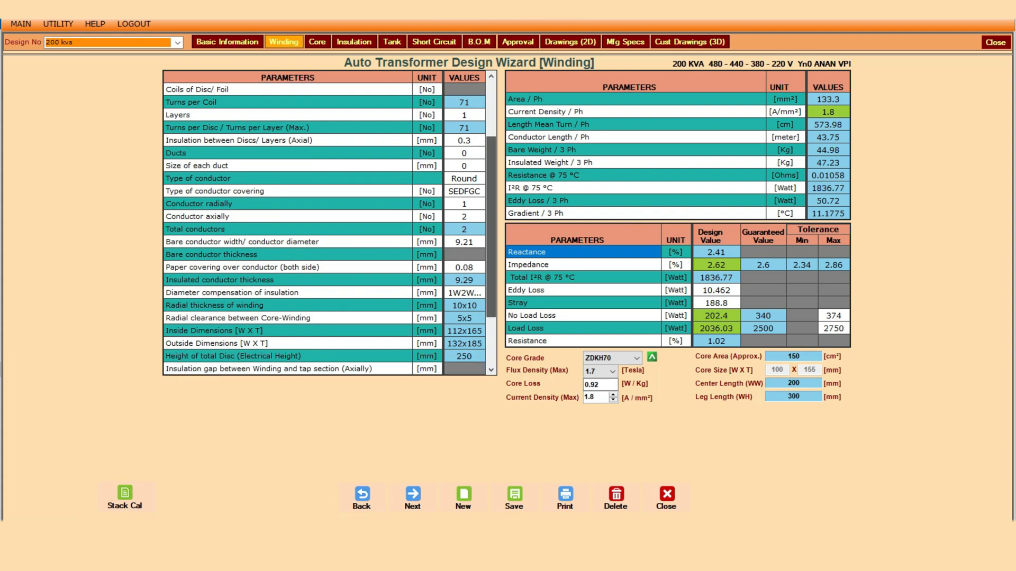
pyautogui.scroll(-5, 329, 228)
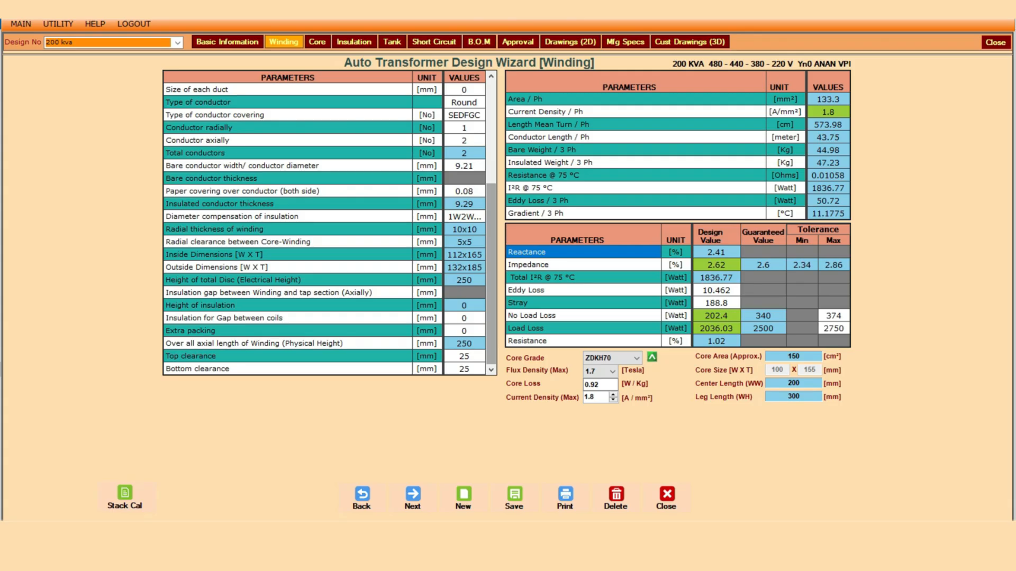
pyautogui.moveTo(491, 179); pyautogui.dragTo(491, 276)
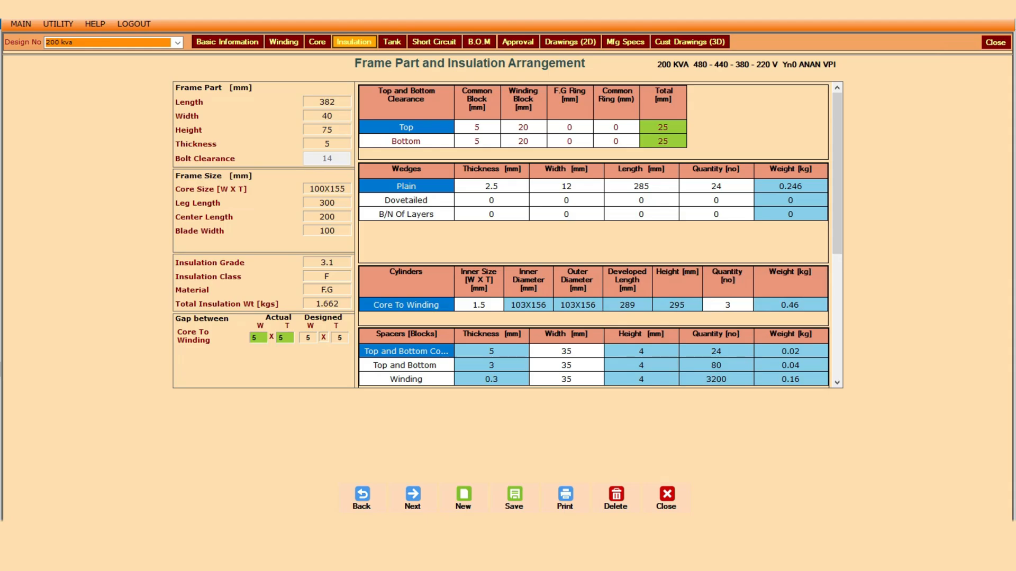
pyautogui.moveTo(836, 173); pyautogui.dragTo(836, 295)
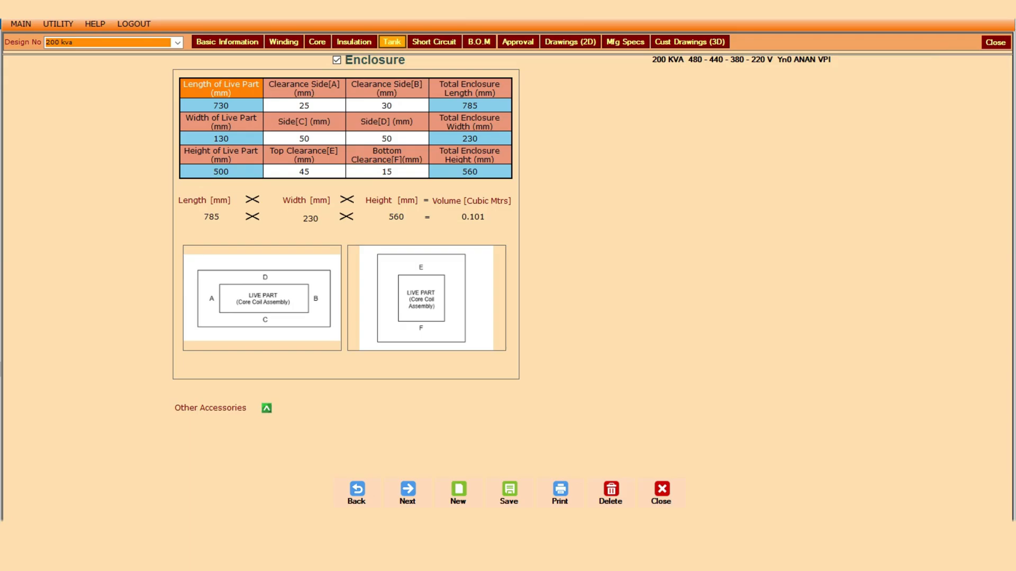
# Toggle the enclosure off and on again, and set its clearance to 30 mm on side A and 35 mm on side B.
pyautogui.click(337, 60)
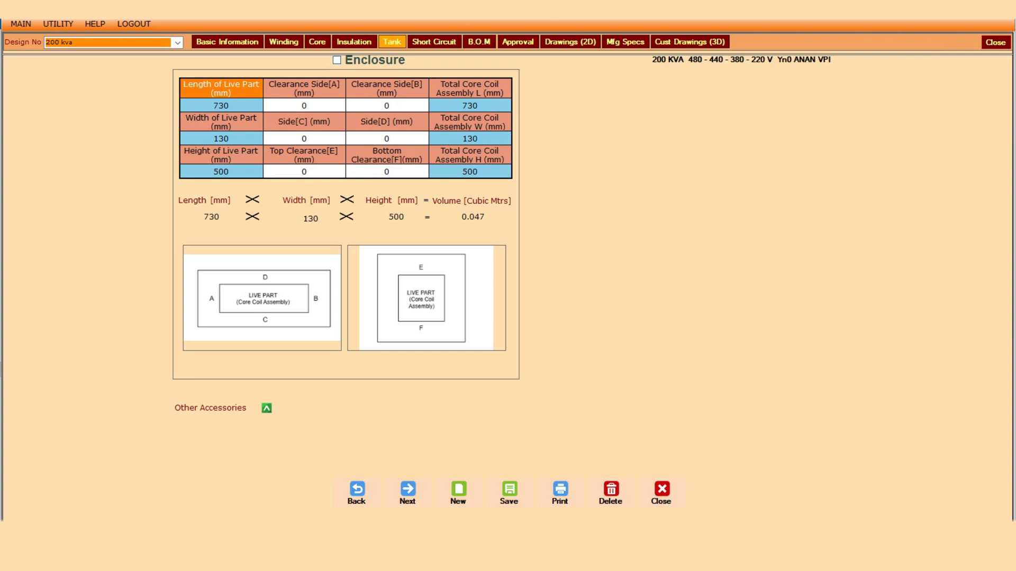
pyautogui.click(336, 60)
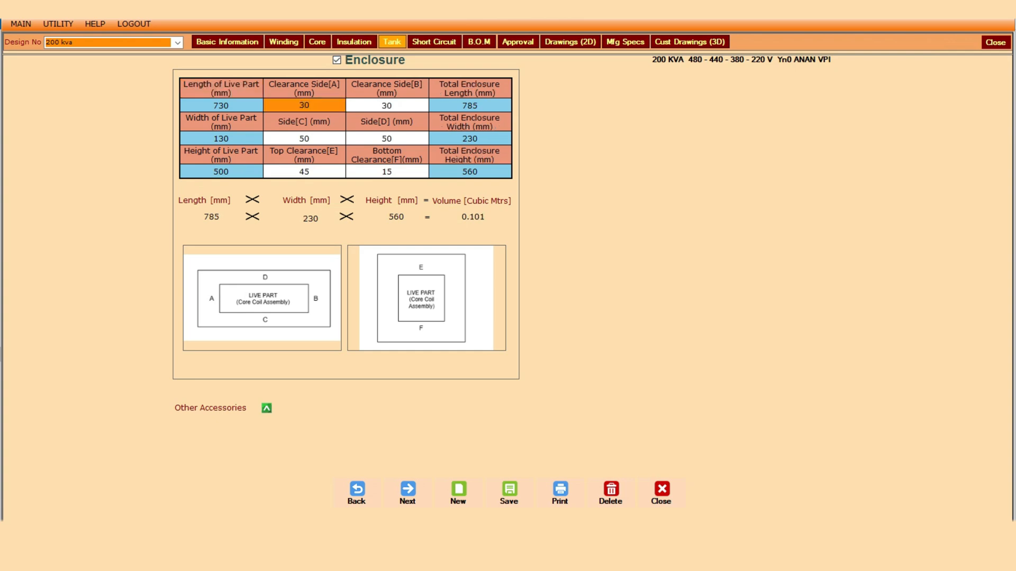
pyautogui.press('Tab')
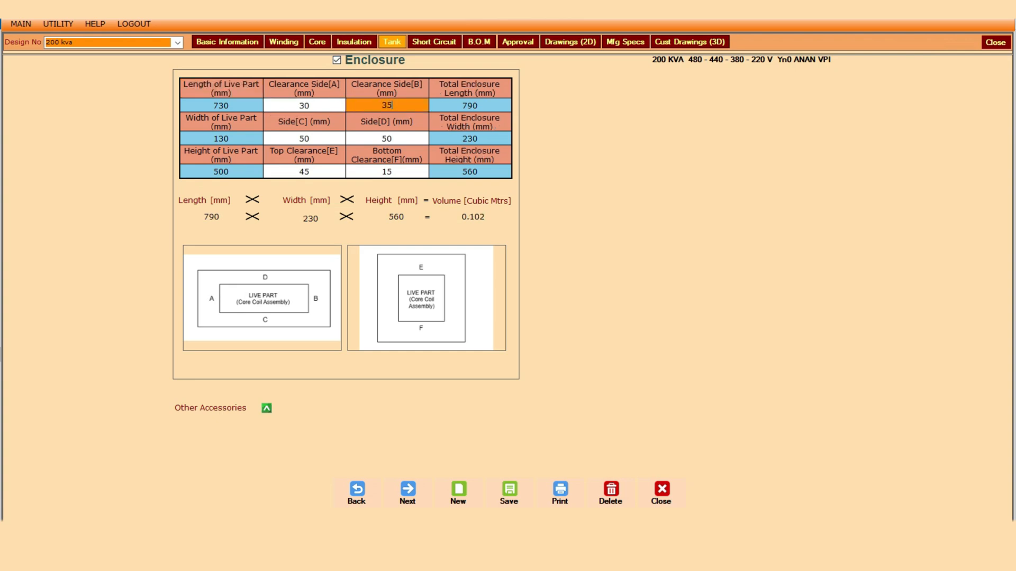
pyautogui.write('35')
pyautogui.press('Tab')
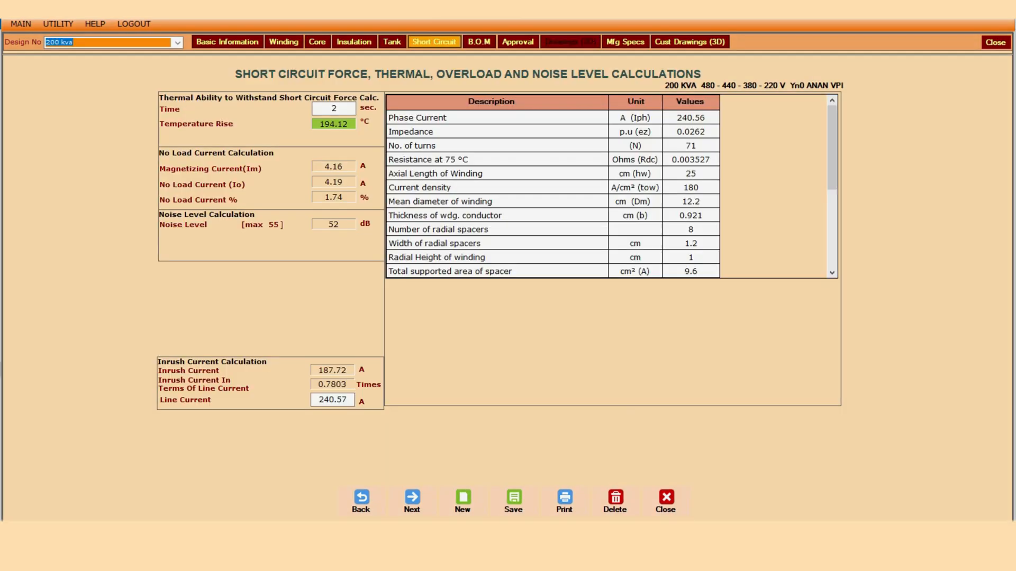
# Review the short-circuit calculation table and the bill of material by winding, core assembly, tanking and finishing, other and all items.
pyautogui.moveTo(832, 147); pyautogui.dragTo(832, 221)
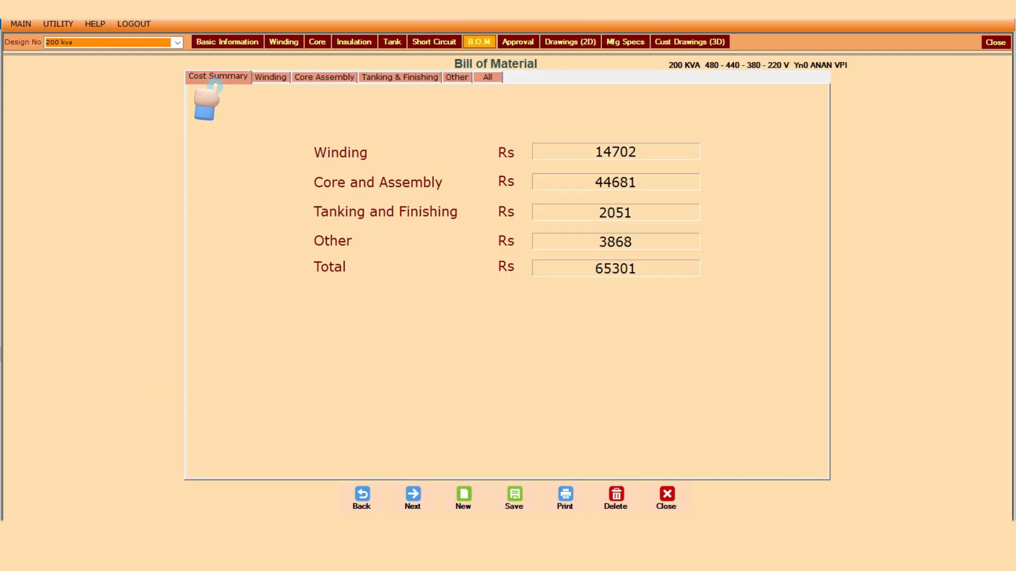
pyautogui.click(267, 79)
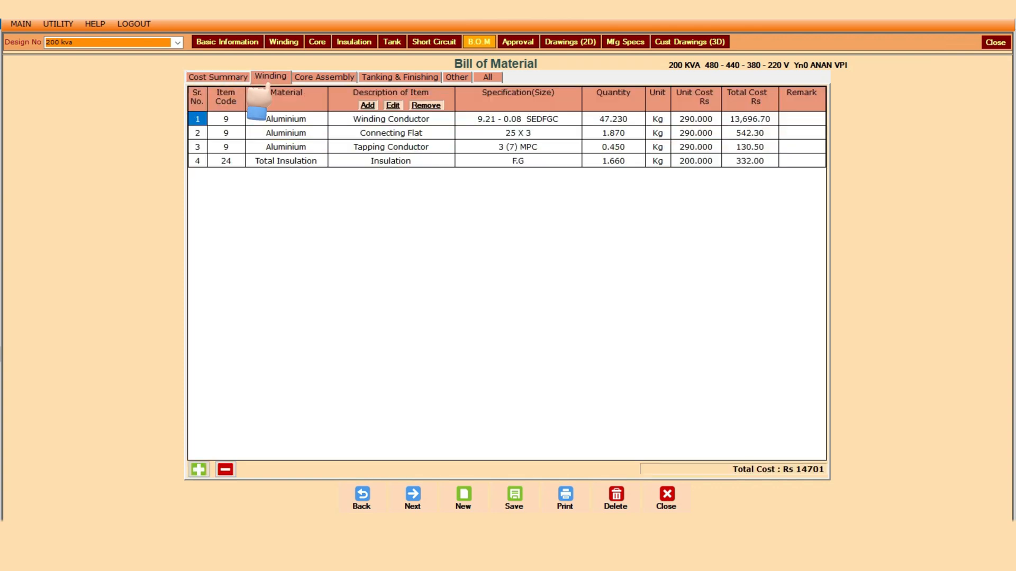
pyautogui.click(318, 79)
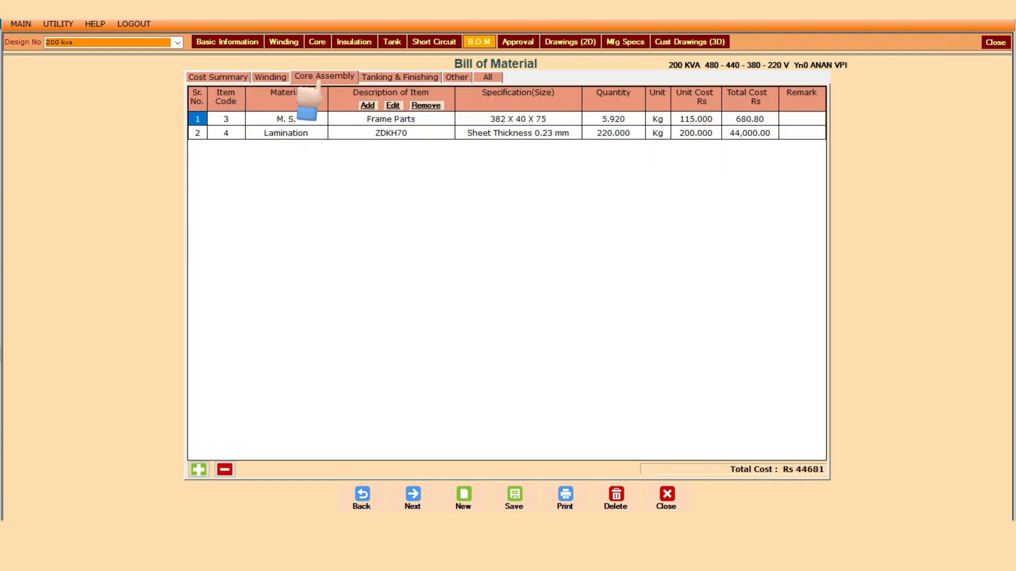
pyautogui.click(394, 80)
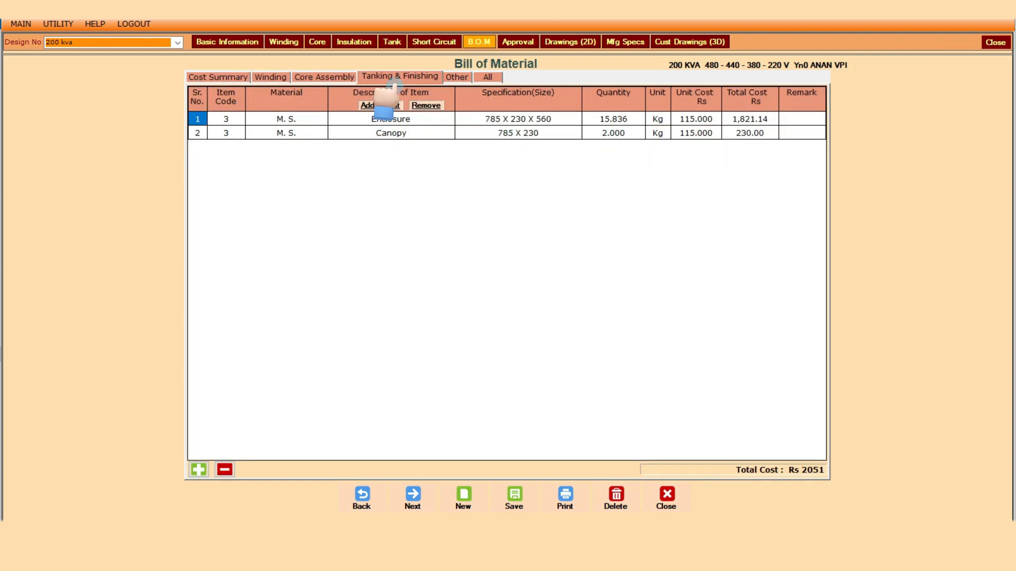
pyautogui.click(468, 80)
pyautogui.click(485, 78)
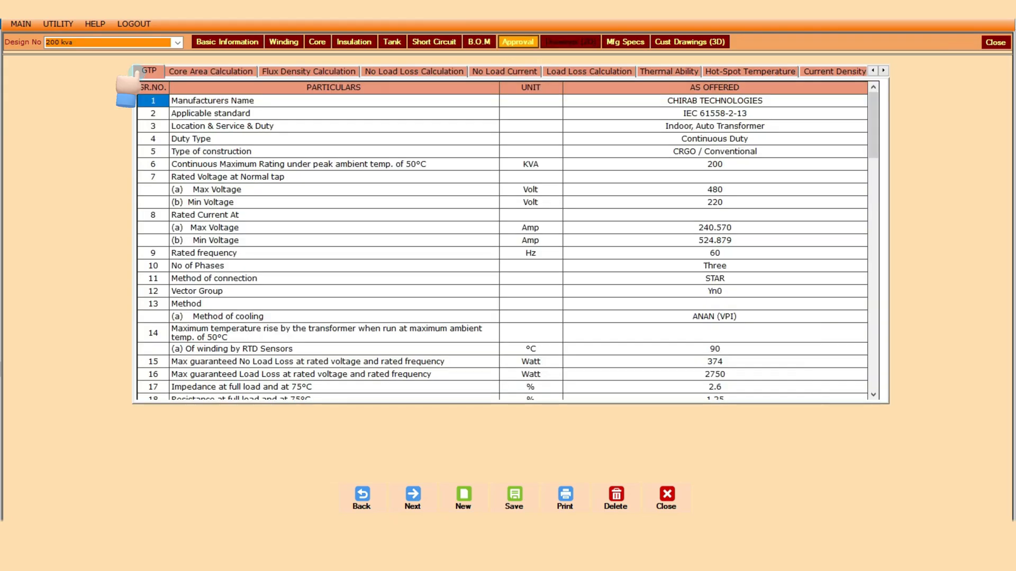
# Read through the entire GTP approval sheet, from the ratings to the coil construction, enclosure and weight details.
pyautogui.scroll(-5, 136, 79)
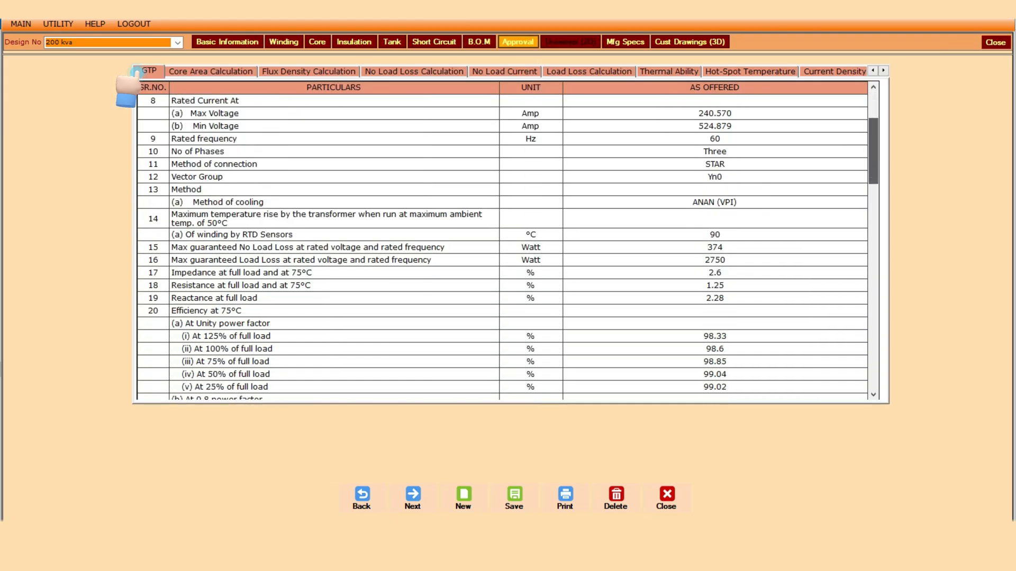
pyautogui.scroll(-18, 127, 84)
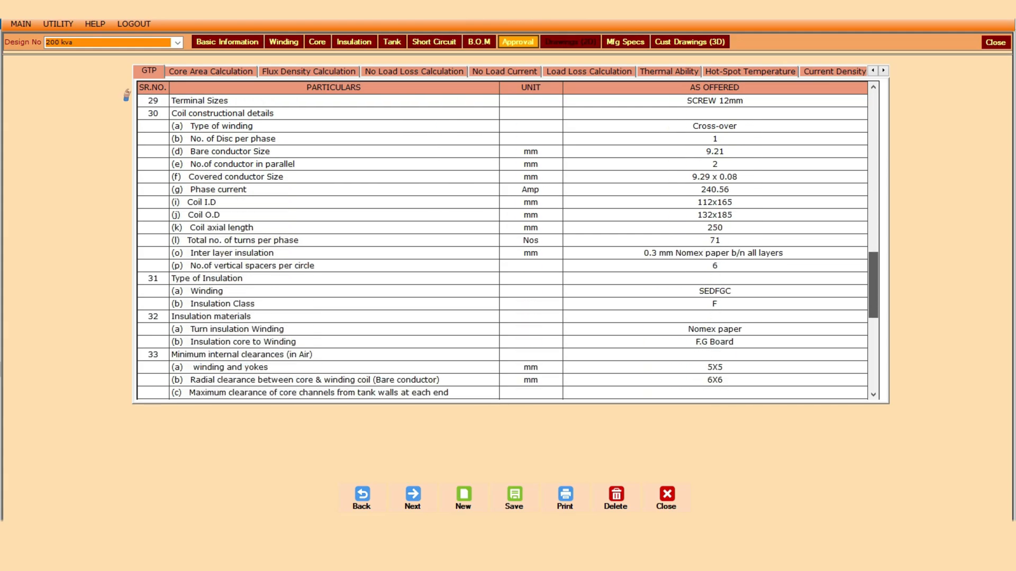
pyautogui.scroll(-5, 127, 87)
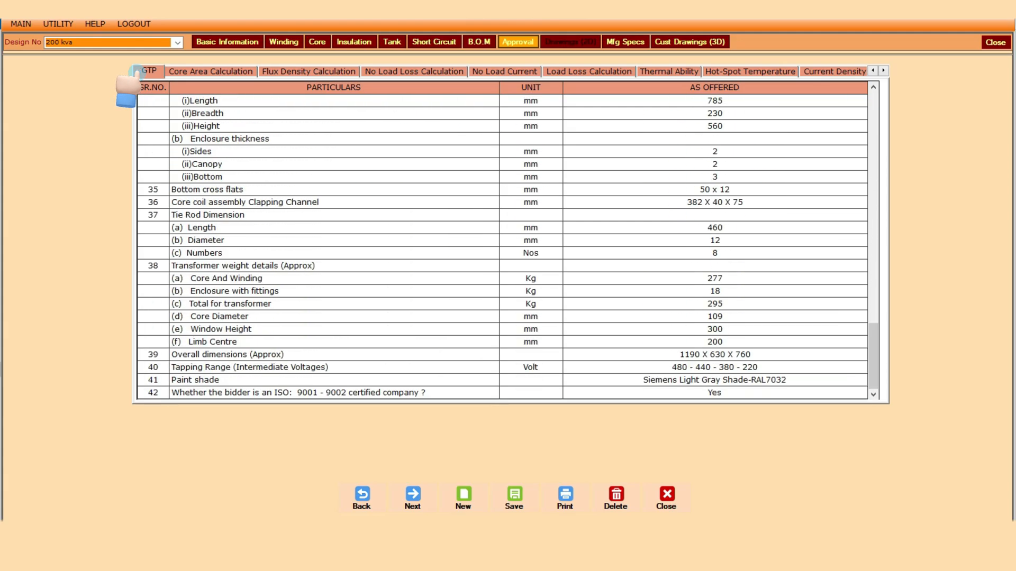
# Examine the approval calculations for core area, flux density, no-load loss and no-load current.
pyautogui.click(210, 74)
pyautogui.click(306, 77)
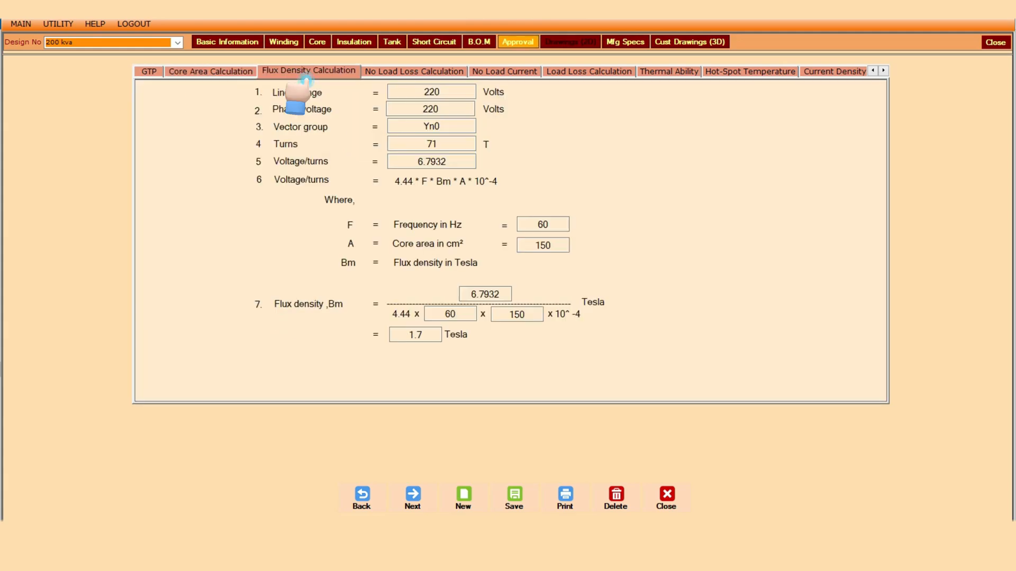
pyautogui.click(396, 76)
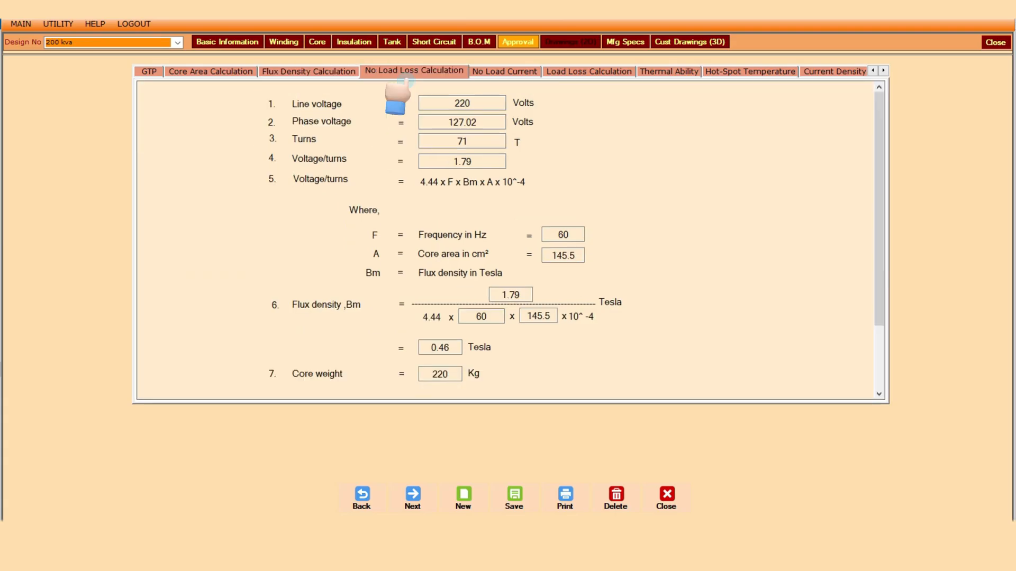
pyautogui.scroll(-3, 405, 80)
pyautogui.scroll(-2, 483, 80)
pyautogui.click(504, 74)
pyautogui.scroll(-4, 489, 79)
# Examine the approval calculations for load loss, thermal ability, hot-spot temperature and current density.
pyautogui.click(585, 75)
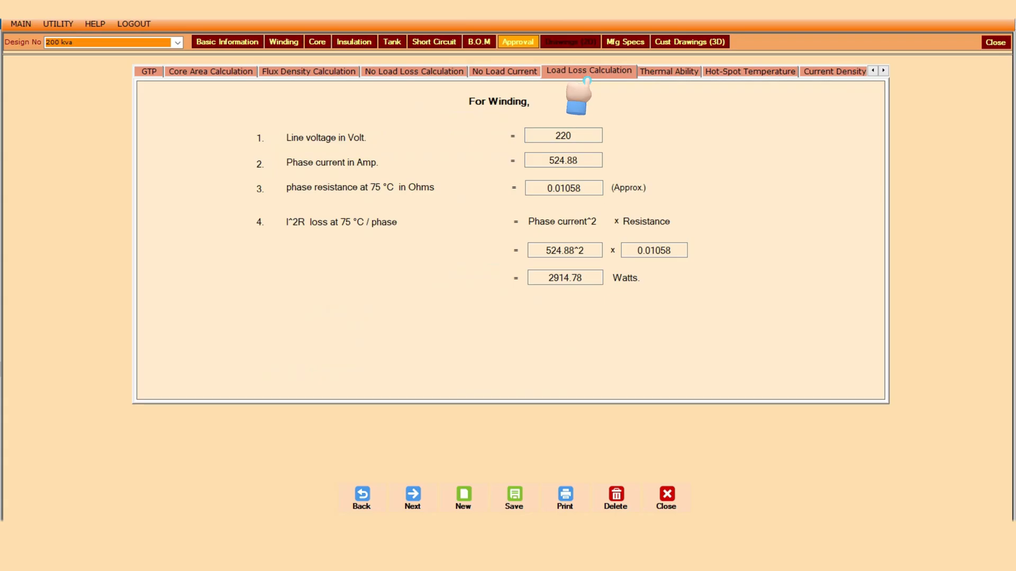
pyautogui.click(669, 74)
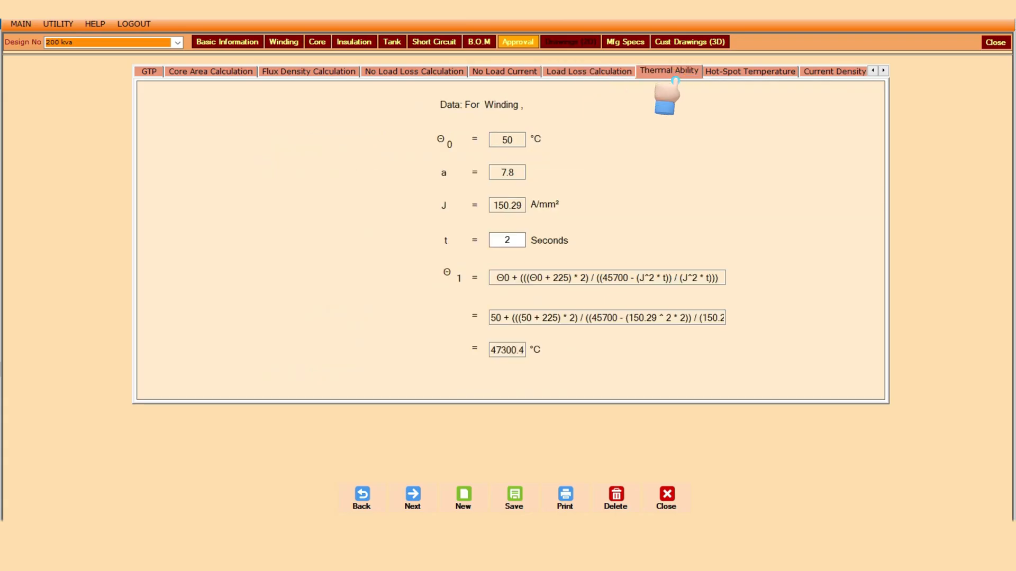
pyautogui.click(742, 74)
pyautogui.click(742, 76)
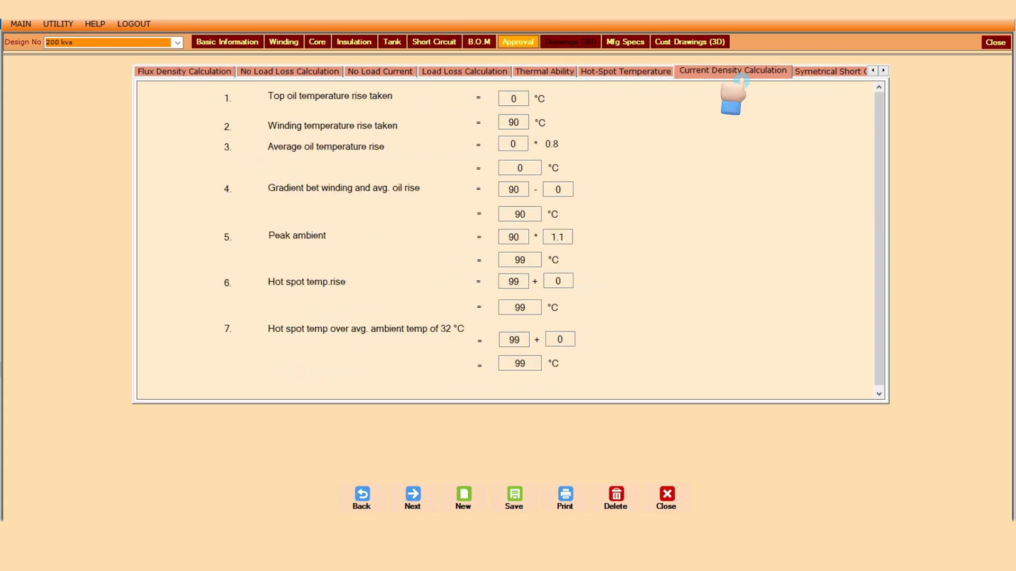
pyautogui.click(742, 74)
# Review the manufacturing specifications for the winding, the winding connection and the core coil assembly.
pyautogui.scroll(-6, 742, 77)
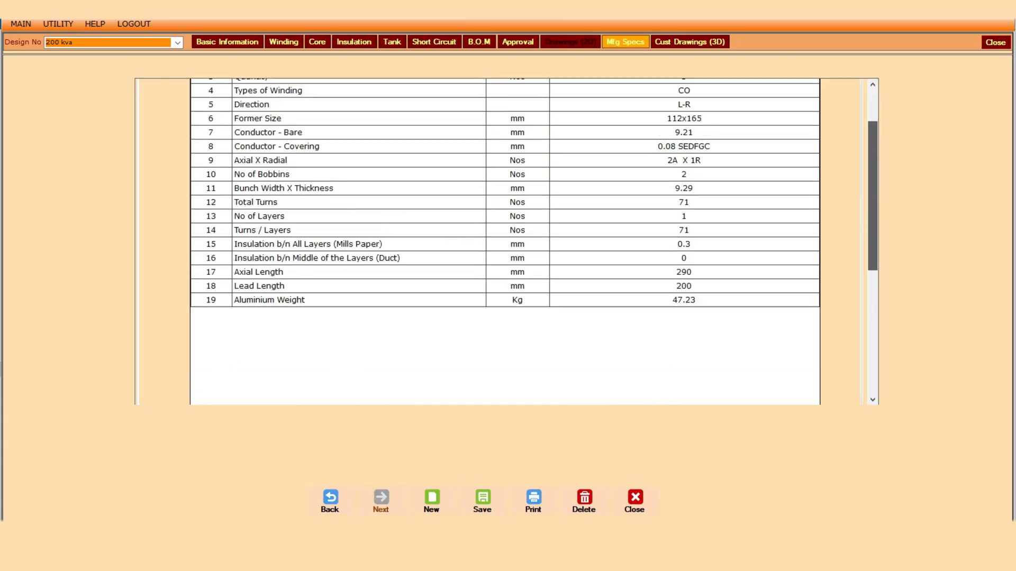
pyautogui.scroll(2, 505, 238)
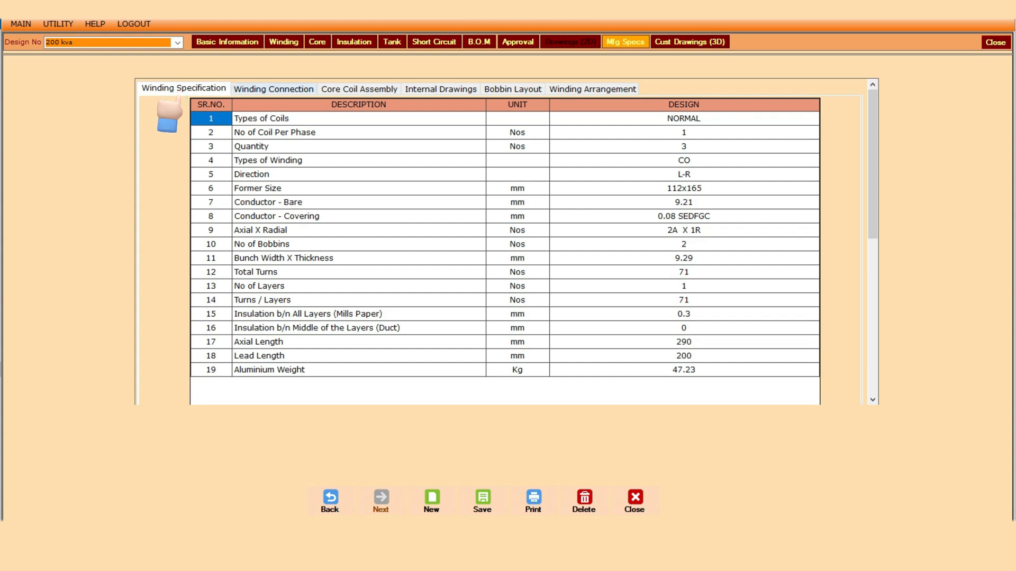
pyautogui.click(273, 88)
pyautogui.click(360, 89)
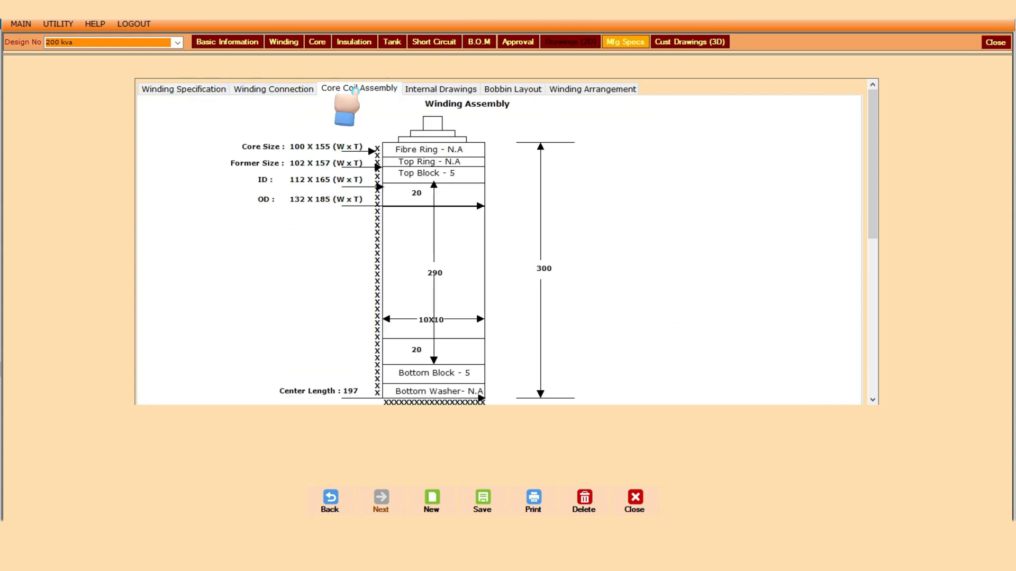
pyautogui.scroll(-2, 505, 238)
pyautogui.scroll(2, 505, 238)
# Look through the manufacturing sheets for the internal drawings, bobbin layout and winding arrangement.
pyautogui.click(434, 88)
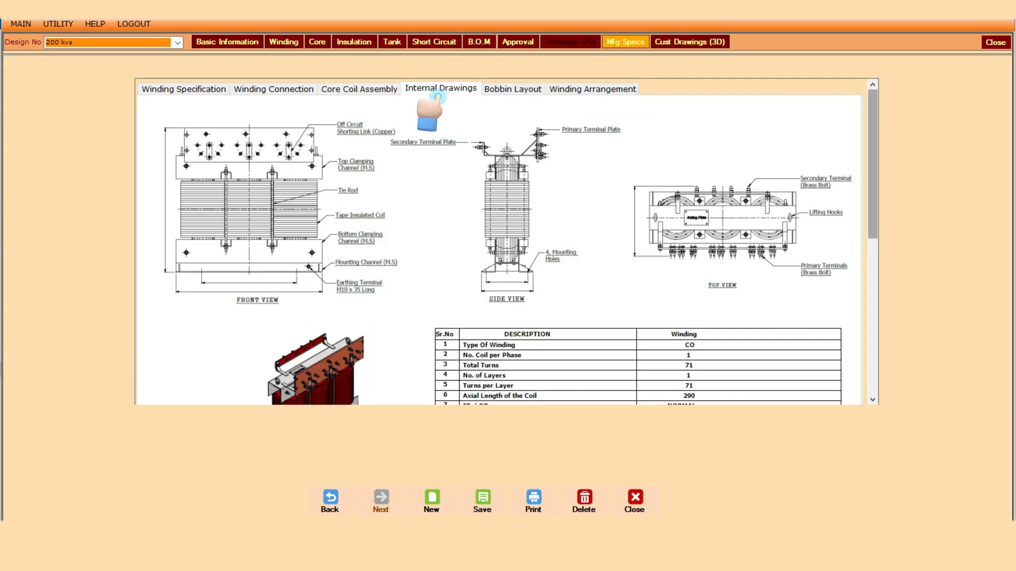
pyautogui.scroll(-2, 506, 238)
pyautogui.scroll(2, 505, 238)
pyautogui.click(515, 89)
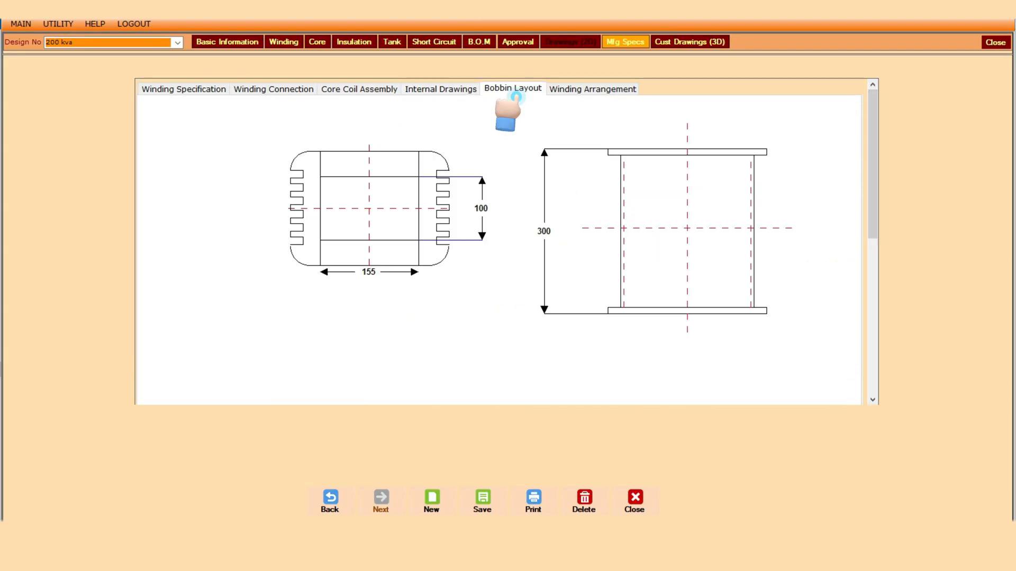
pyautogui.click(582, 89)
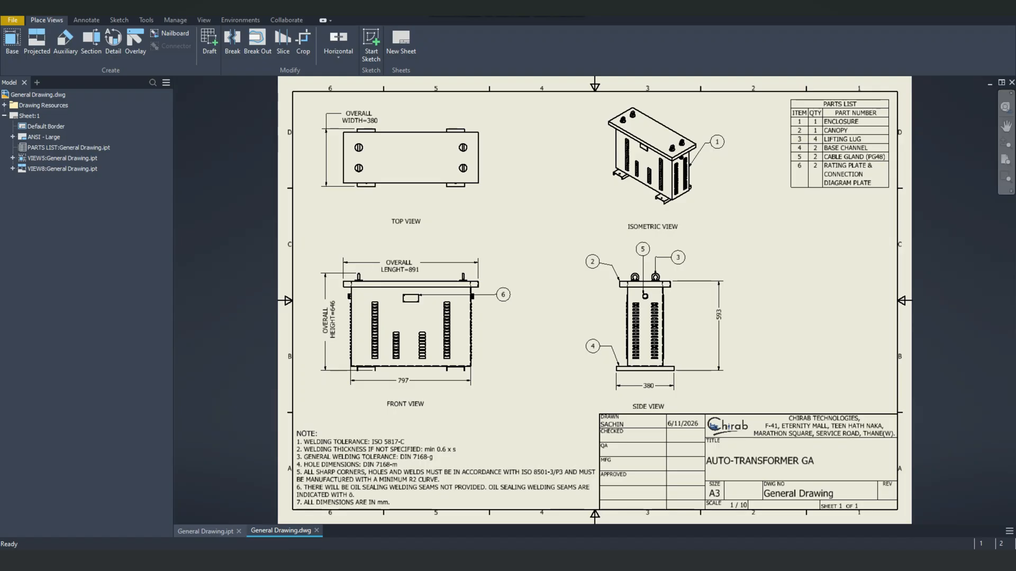
# Switch to General Drawing.ipt and inspect the enclosure model from several corners, one end and the long side, finishing in the home view.
pyautogui.hotkey('ctrl', 'Tab')
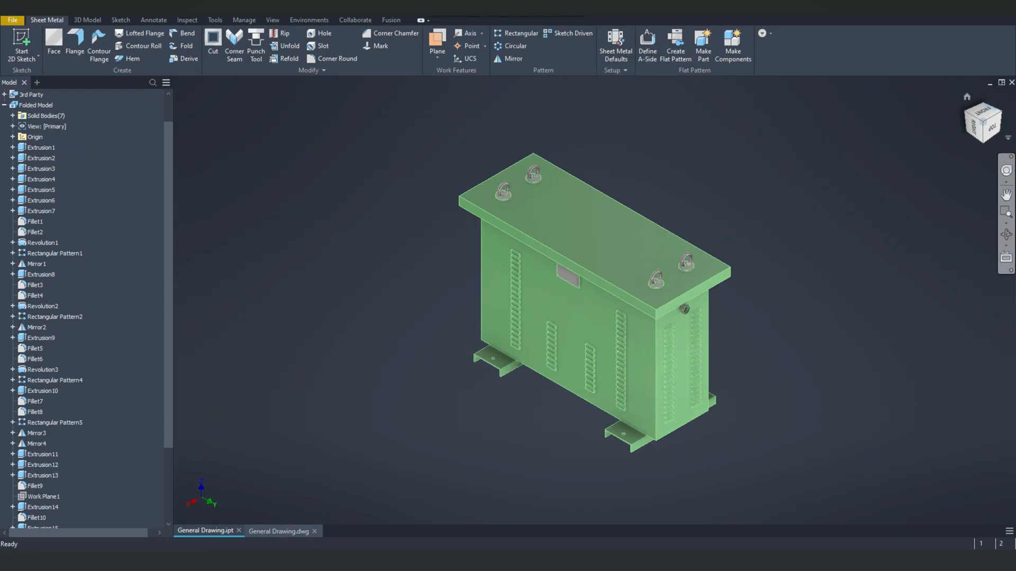
pyautogui.click(999, 112)
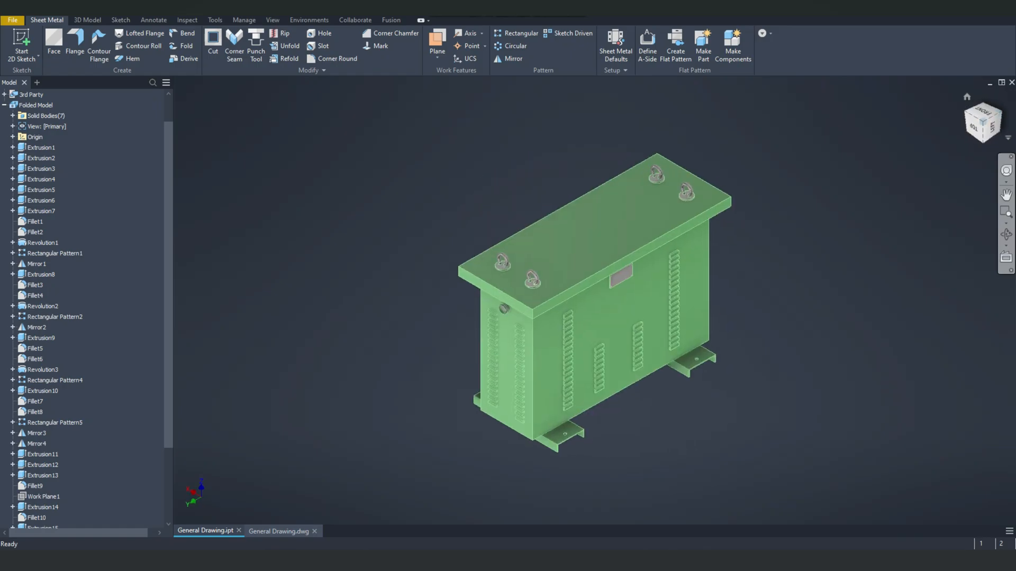
pyautogui.click(999, 112)
pyautogui.click(999, 112)
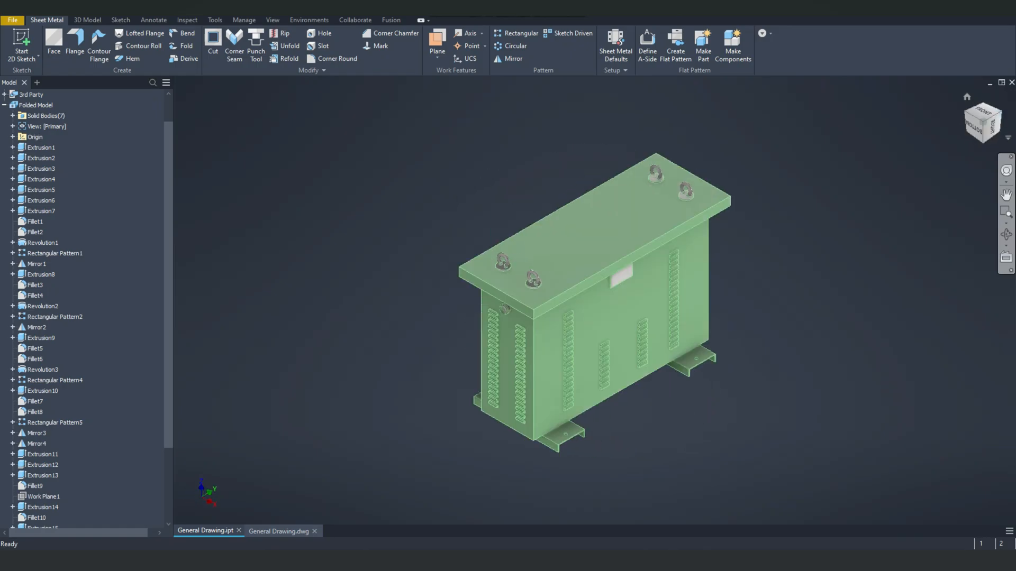
pyautogui.click(982, 123)
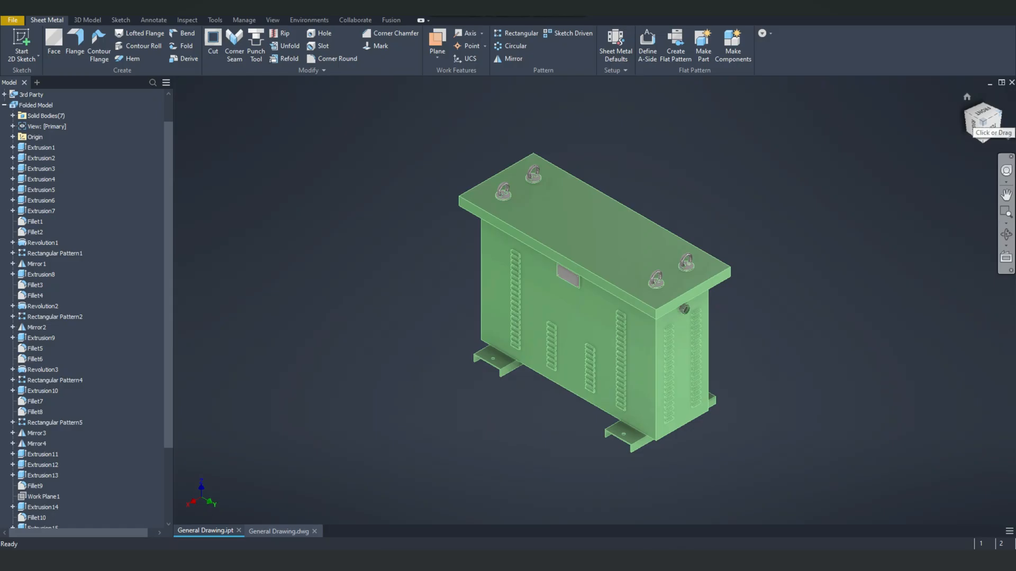
pyautogui.click(981, 123)
pyautogui.click(992, 127)
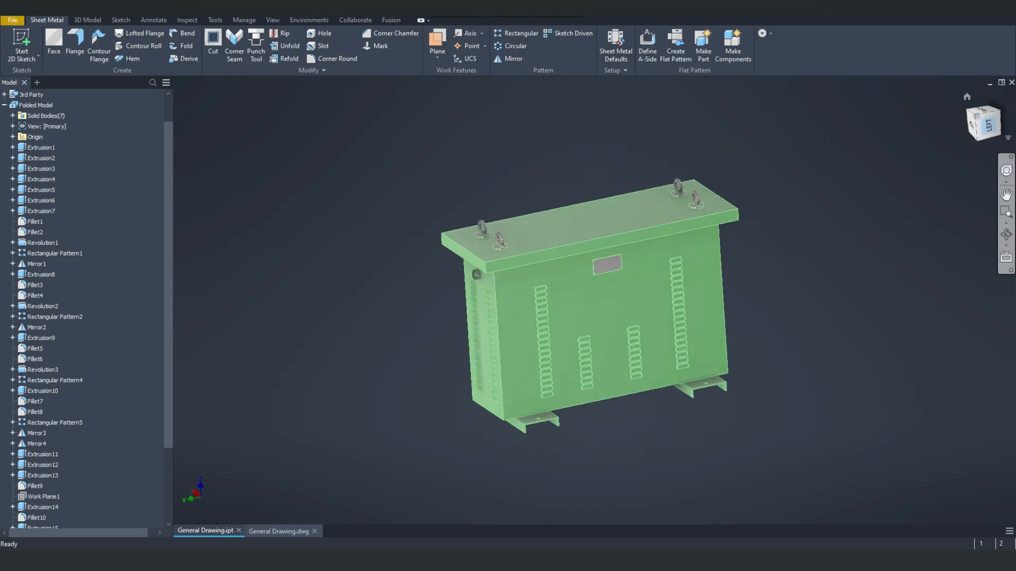
pyautogui.click(1002, 121)
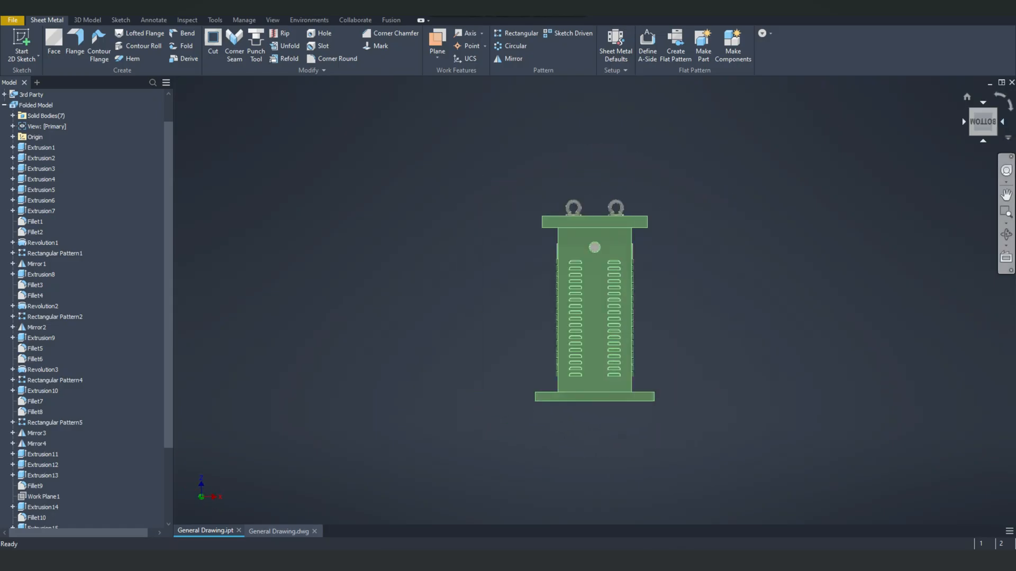
pyautogui.click(1002, 122)
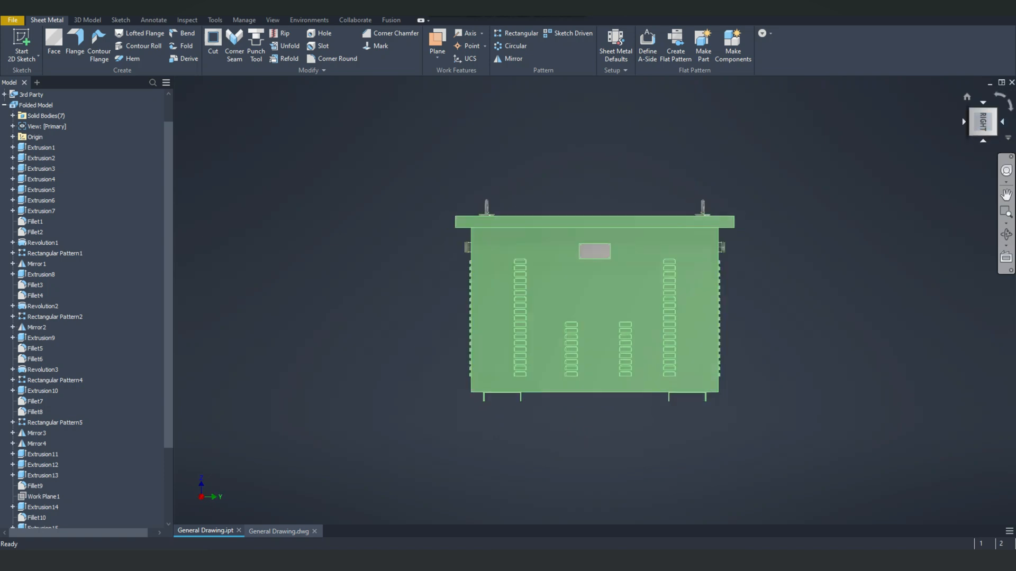
pyautogui.press('F6')
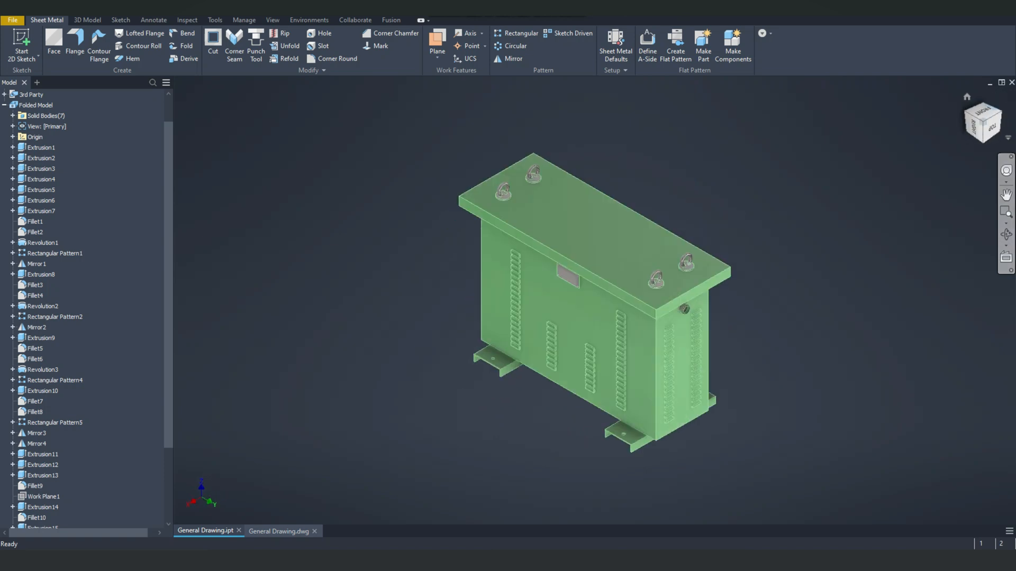